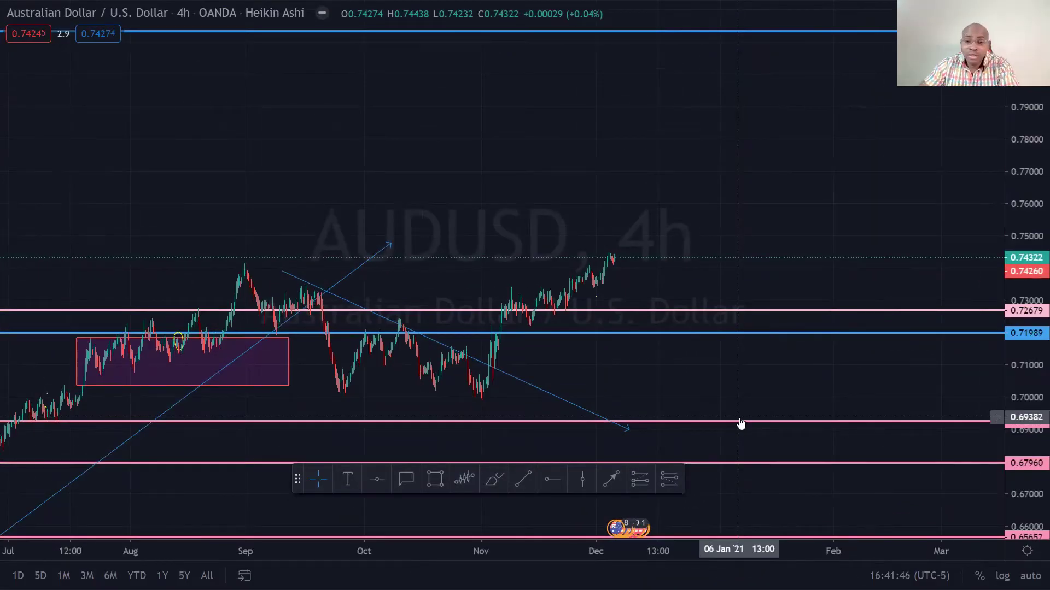
Sketch a yellow wavy projected path from the latest AUDUSD candles up past 0.80
left_click_drag(703, 211, 604, 297)
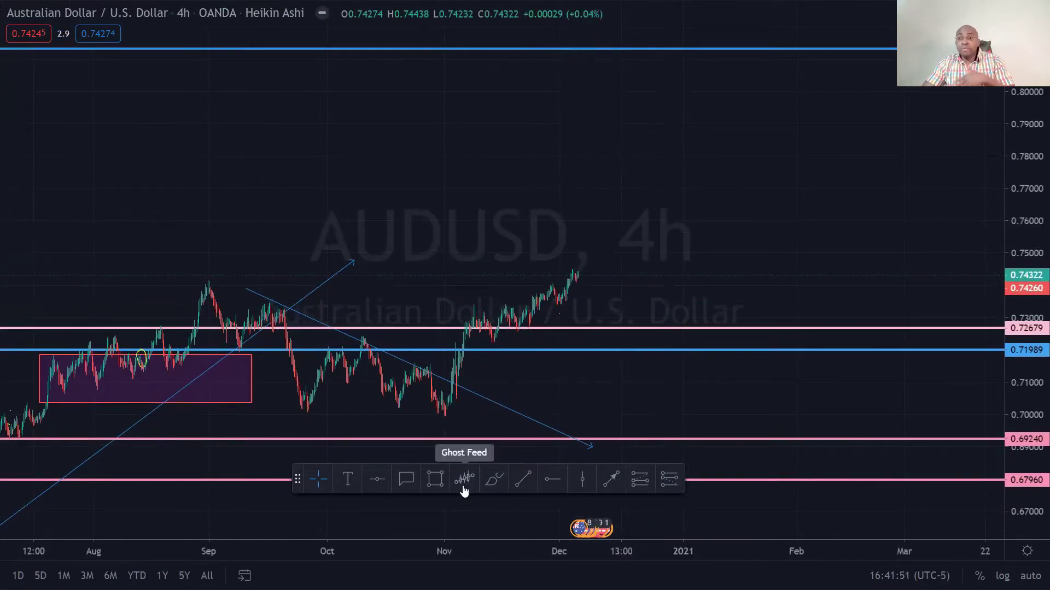
left_click(493, 481)
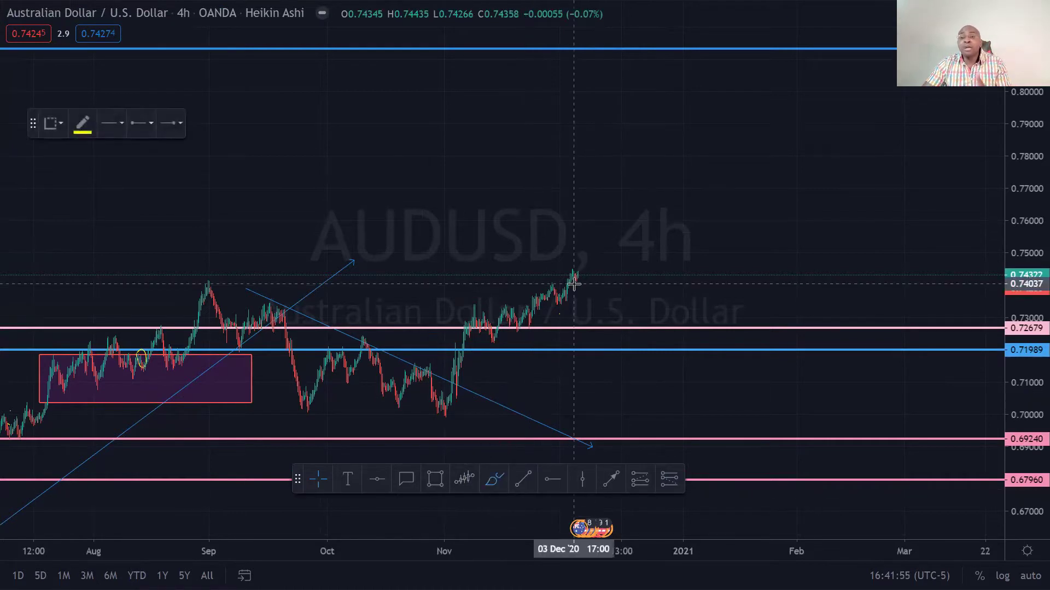
mouse_move(574, 283)
left_mouse_down()
mouse_move(574, 253)
mouse_move(566, 300)
mouse_move(604, 223)
mouse_move(626, 266)
mouse_move(649, 164)
mouse_move(683, 174)
mouse_move(703, 204)
mouse_move(709, 117)
mouse_move(739, 121)
mouse_move(756, 153)
mouse_move(769, 140)
mouse_move(783, 58)
left_mouse_up()
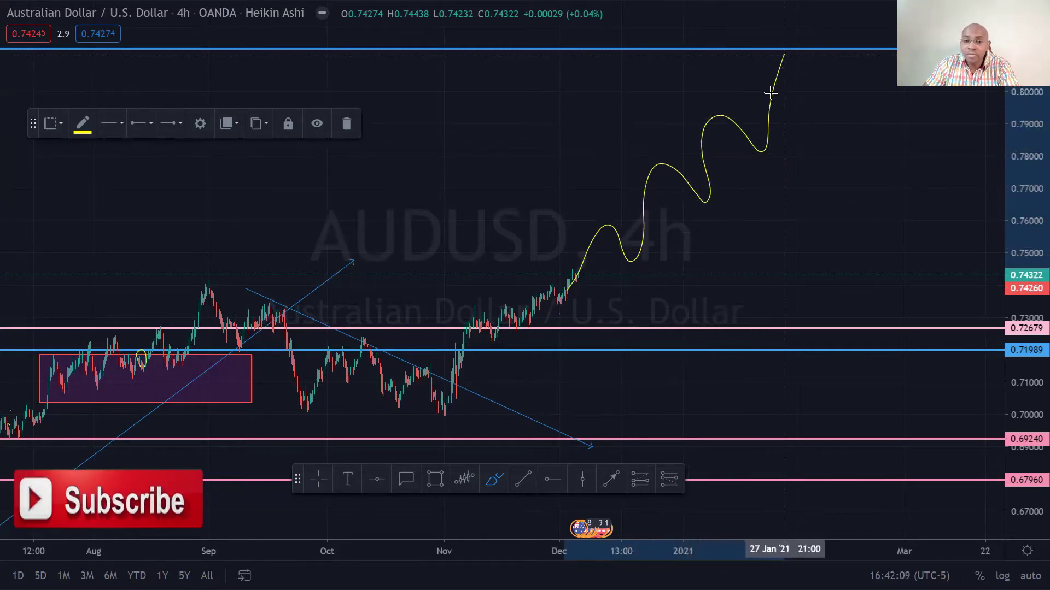
left_click(348, 480)
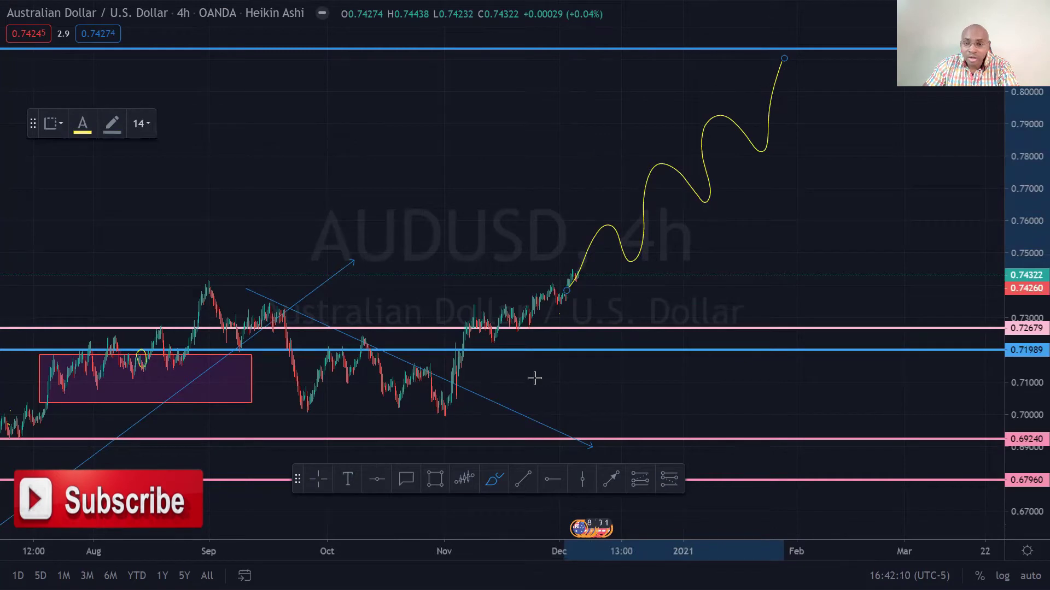
Add yellow 'previous low' and 'higher low' labels at the projection's start and nudge them into place
left_click(590, 293)
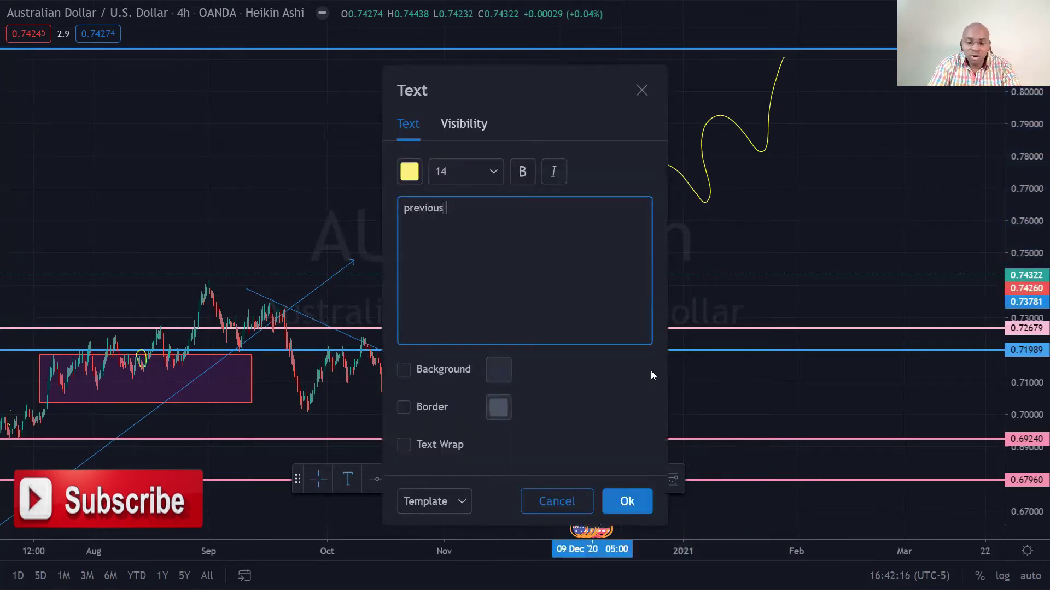
left_click(629, 504)
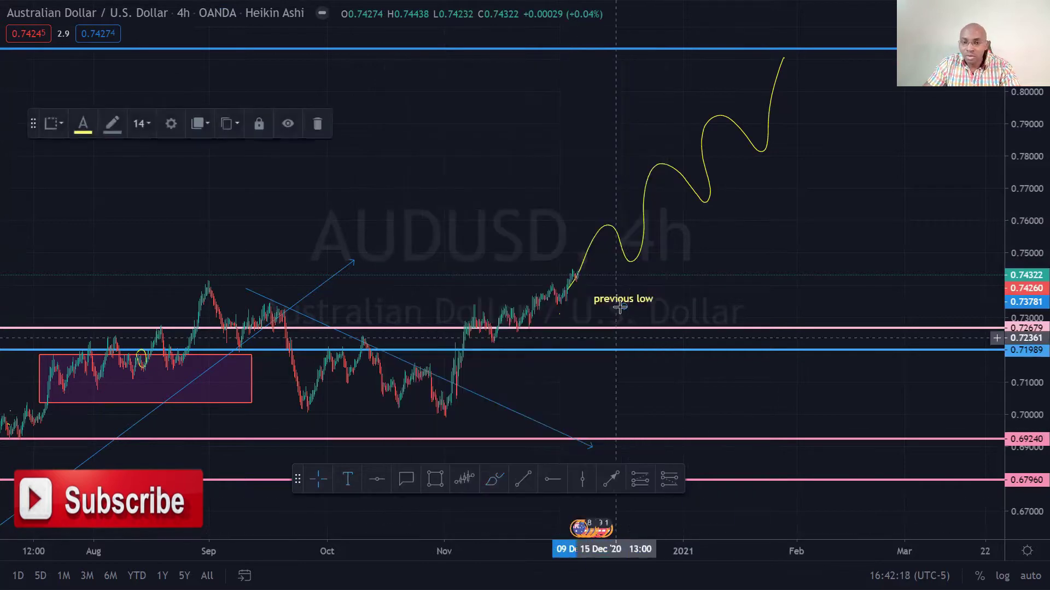
left_click_drag(603, 304, 594, 301)
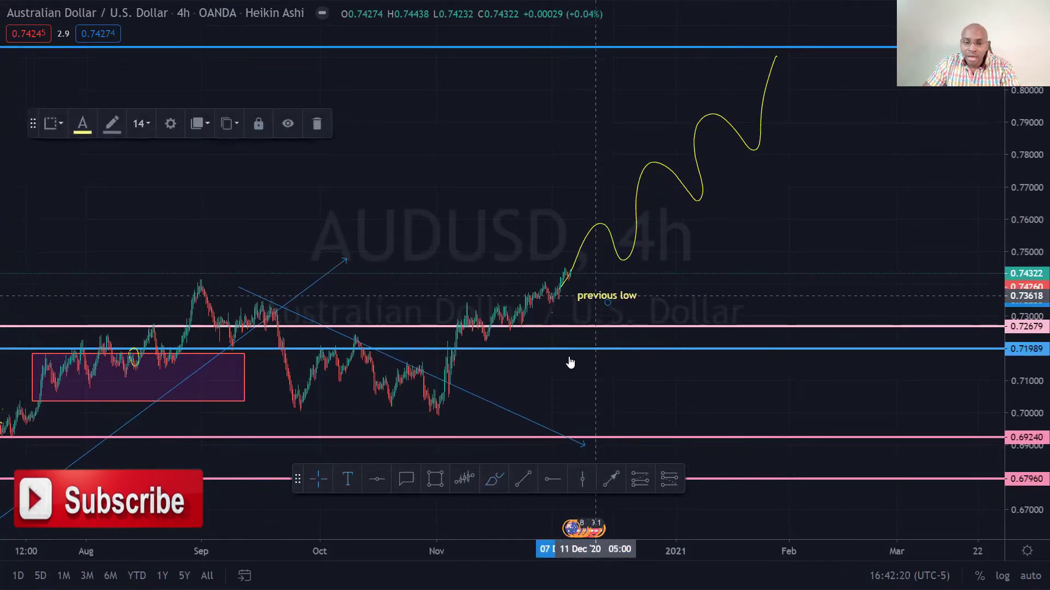
left_click(670, 266)
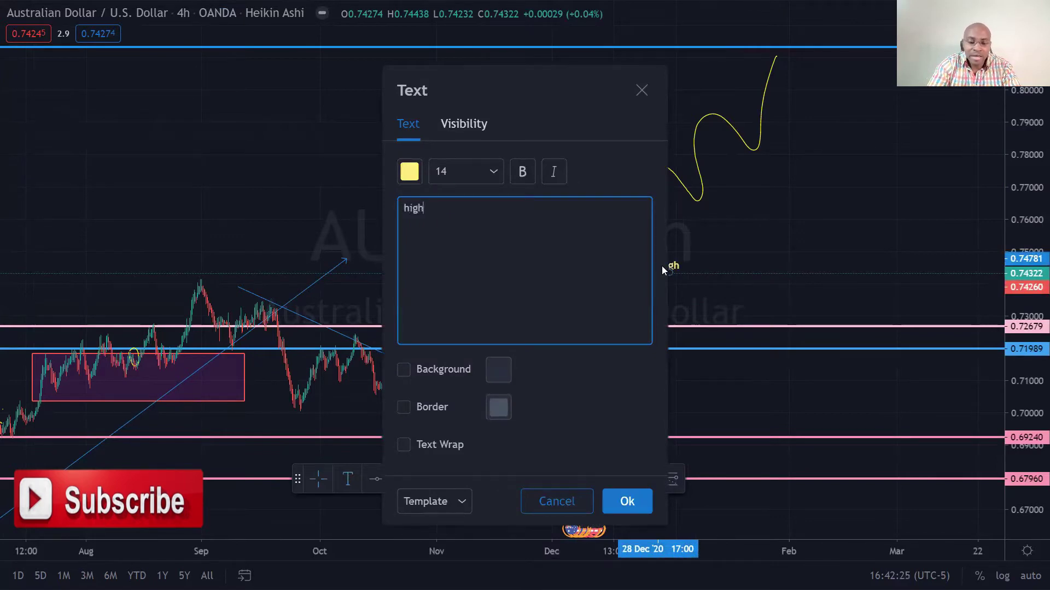
type("higher low")
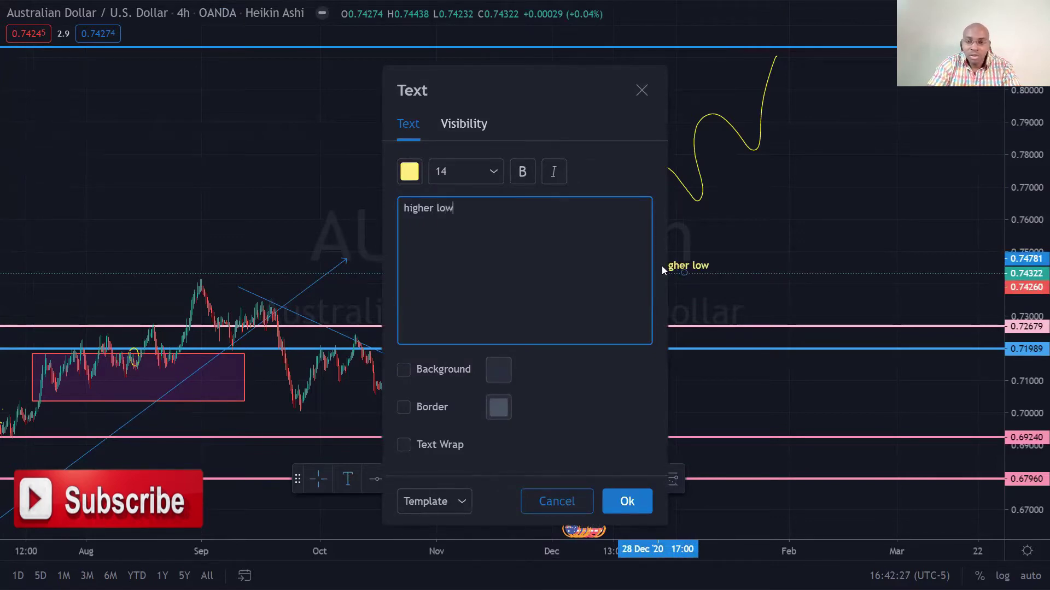
left_click(627, 507)
left_click_drag(679, 273, 651, 274)
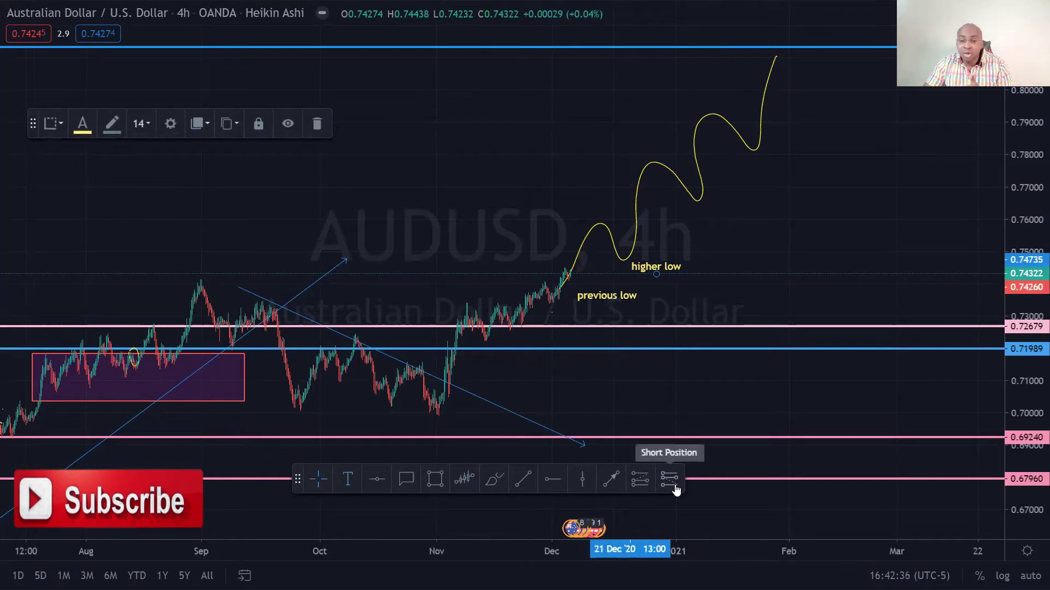
Place a long position with entry 0.75084, target 0.80576 and stop 0.74409 beside the higher low
left_click(640, 480)
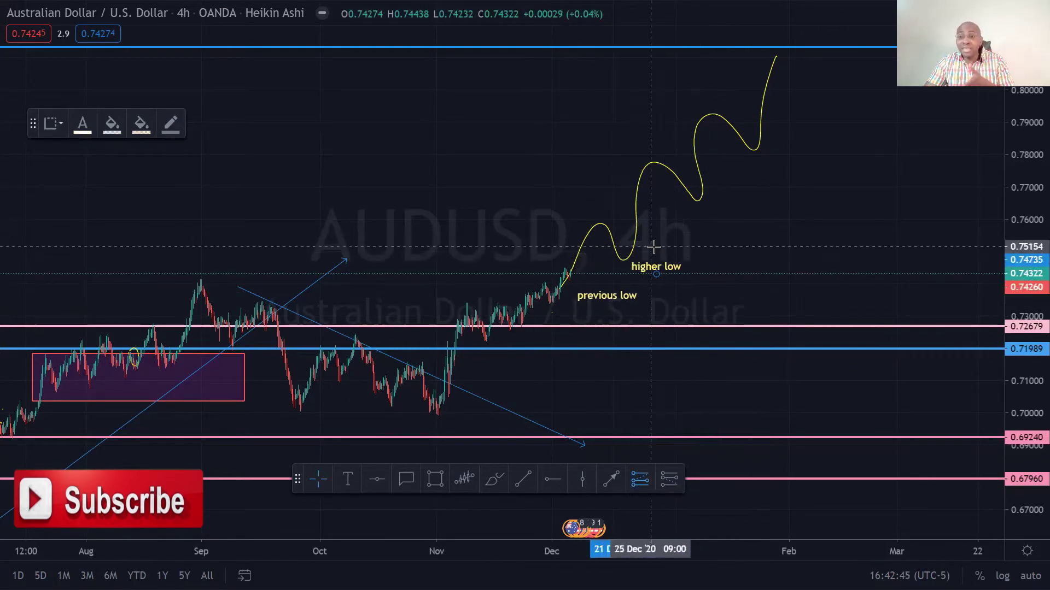
left_click(718, 250)
left_click_drag(719, 206, 719, 71)
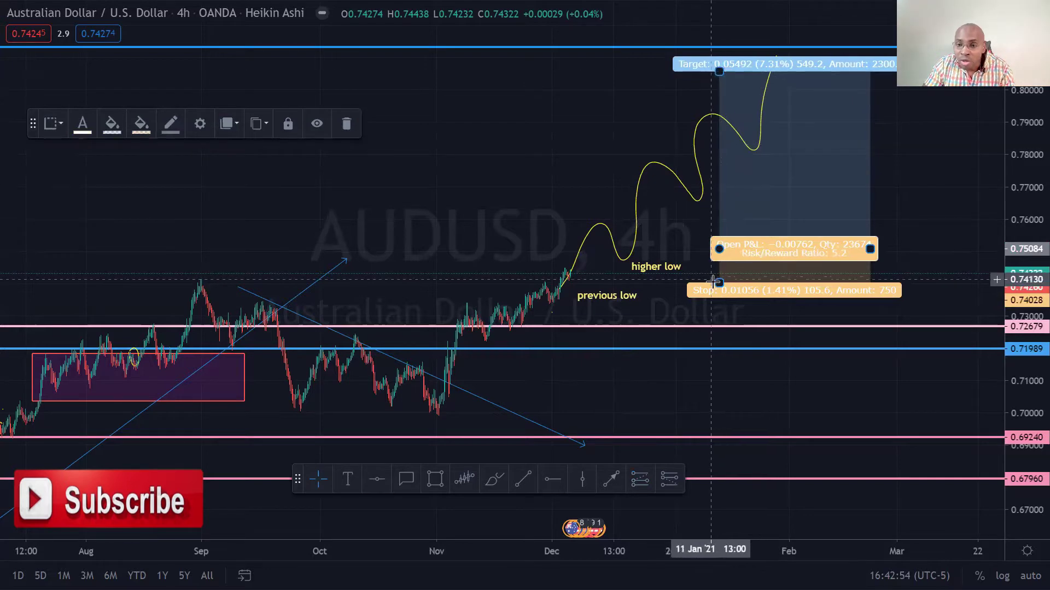
left_click_drag(720, 284, 718, 267)
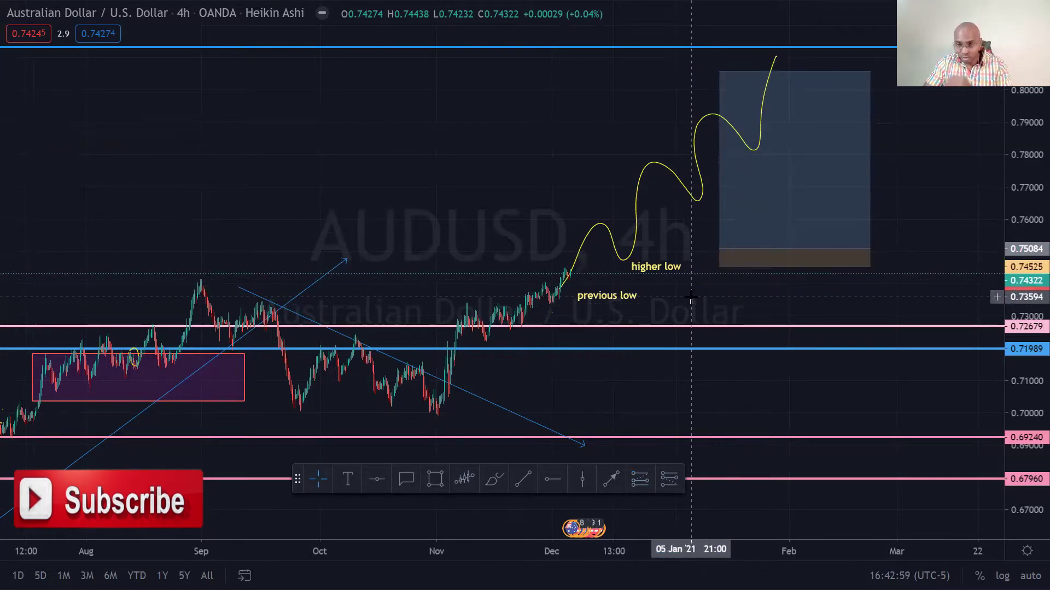
left_click(719, 267)
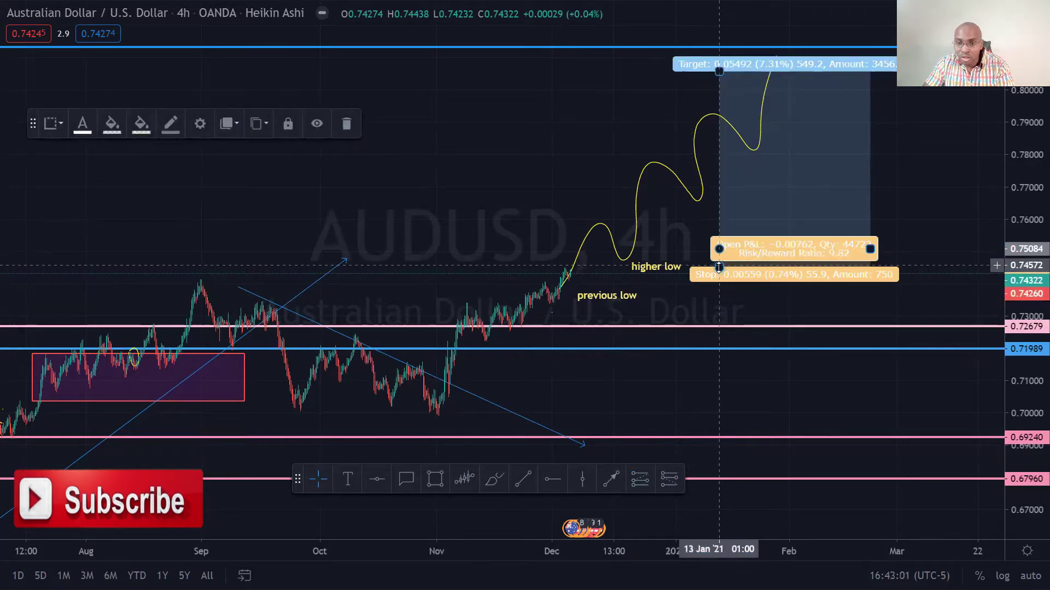
left_click_drag(719, 267, 719, 271)
left_click(676, 234)
left_click_drag(676, 234, 550, 258)
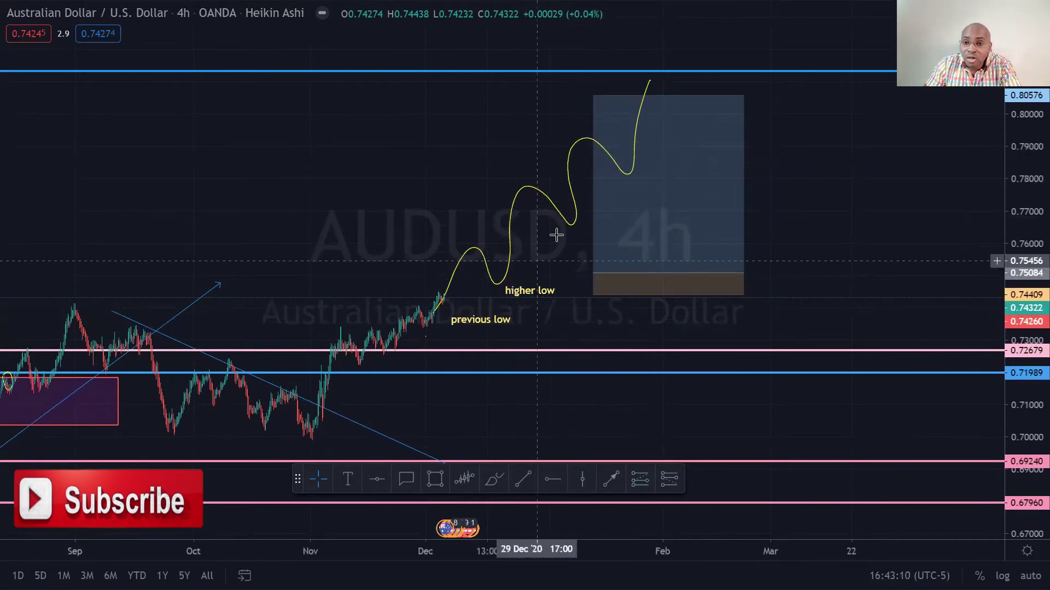
Delete the yellow projected path drawing from the AUDUSD chart
mouse_move(694, 213)
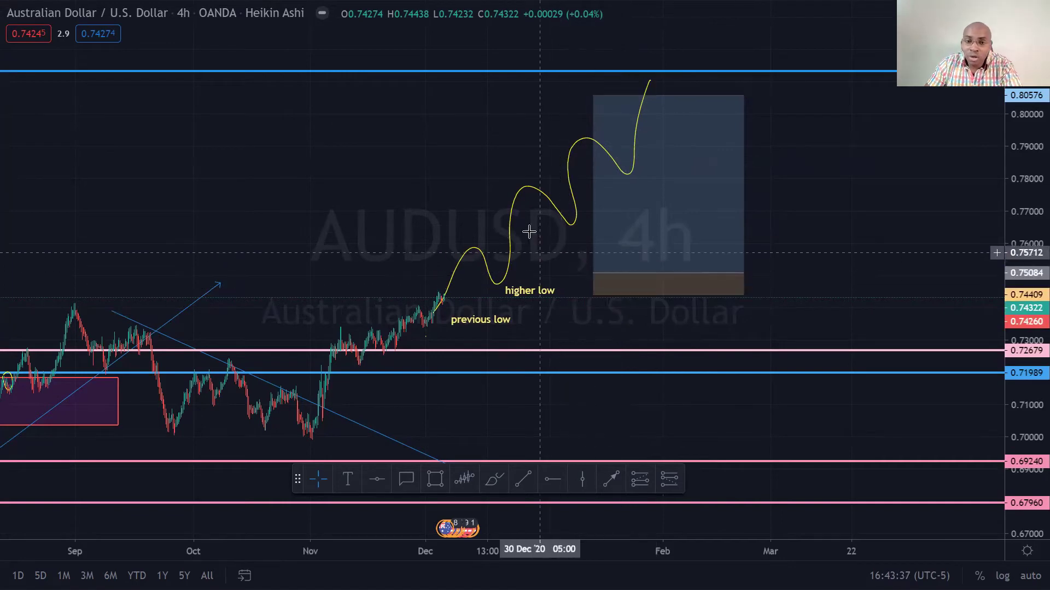
right_click(509, 220)
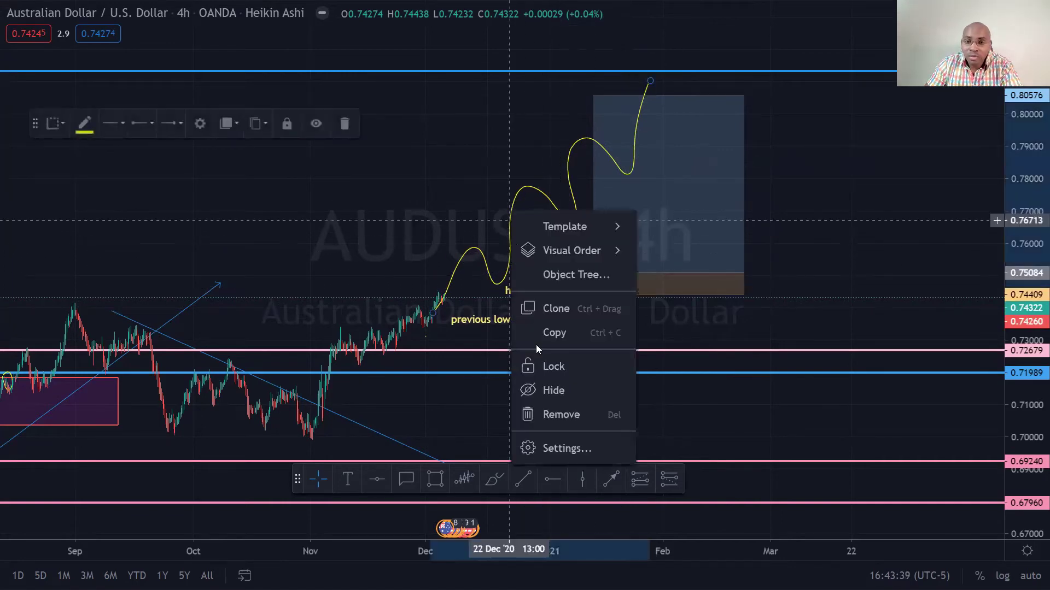
left_click(564, 416)
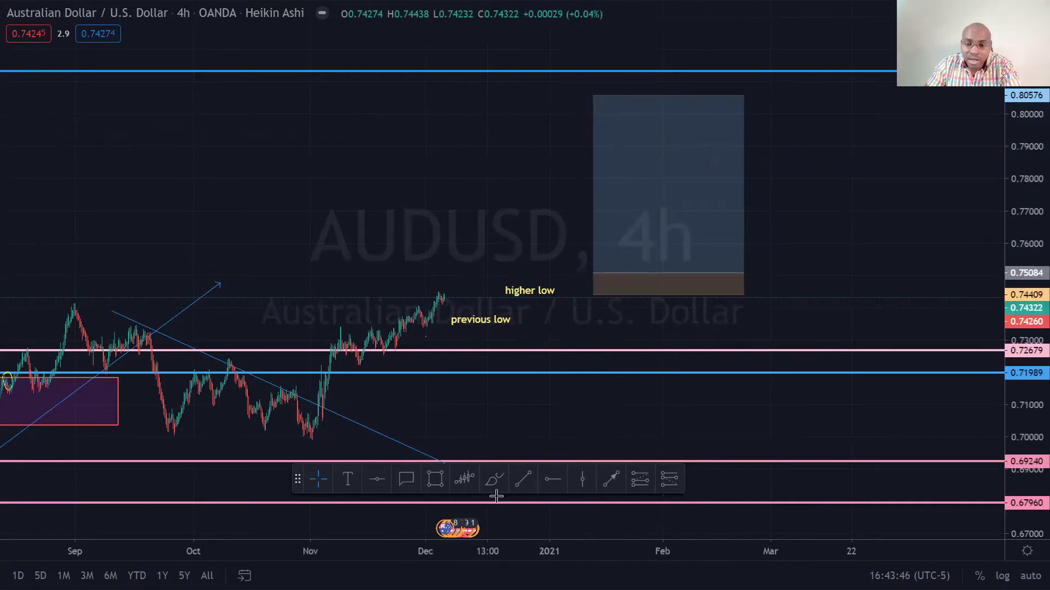
Sketch a new rising path from the last AUDUSD candle, then move on to the USDCHF 4h chart
mouse_move(449, 302)
left_mouse_down()
mouse_move(480, 230)
mouse_move(501, 214)
mouse_move(529, 214)
mouse_move(561, 355)
left_mouse_up()
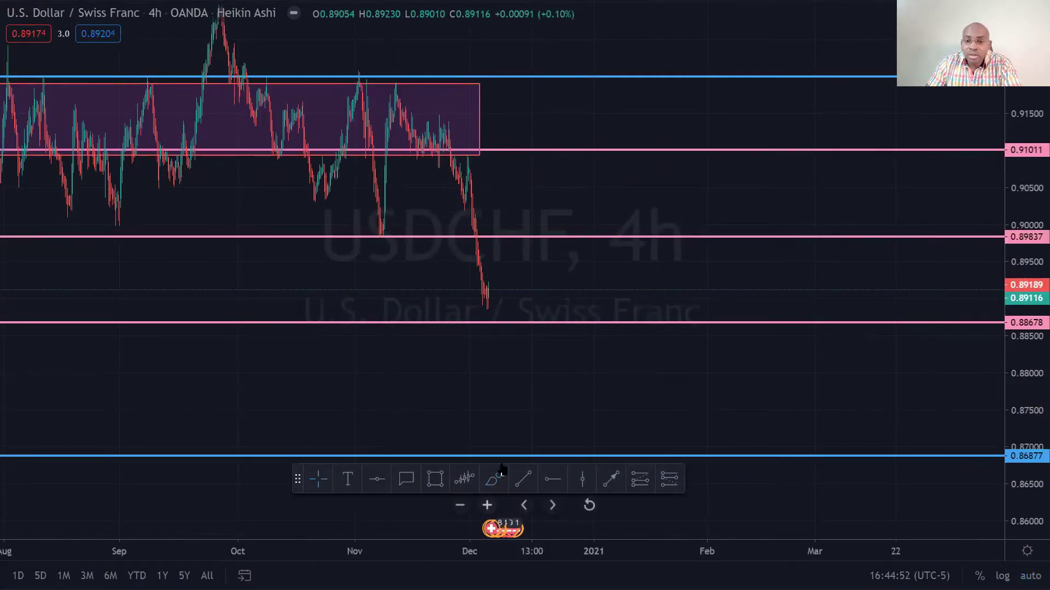
left_click(607, 492)
Draw a descending trend line from the November high to mid-March and a yellow bounce-then-drop path
left_click(400, 75)
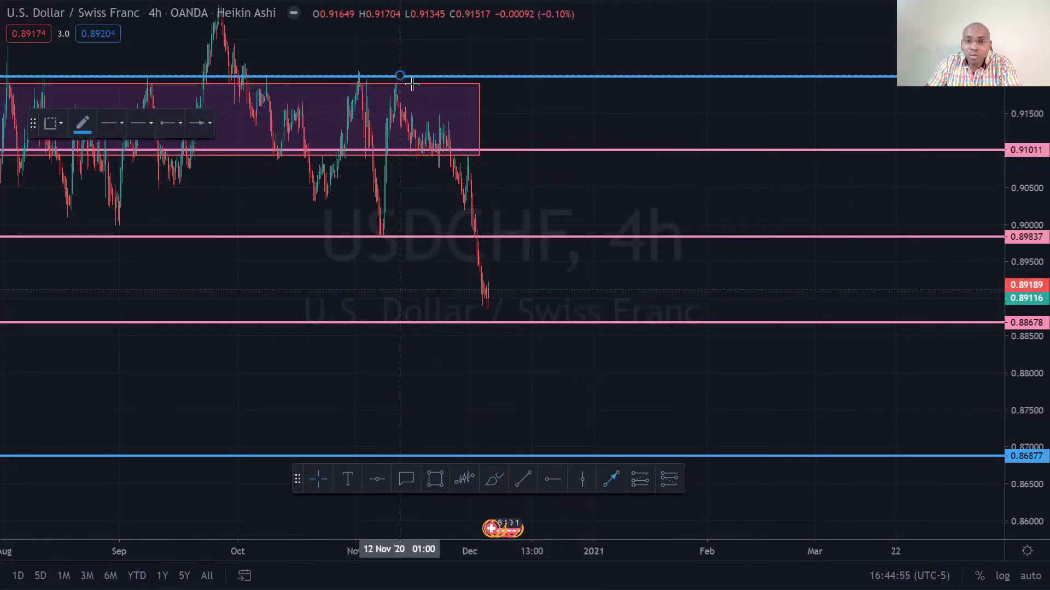
left_click(870, 477)
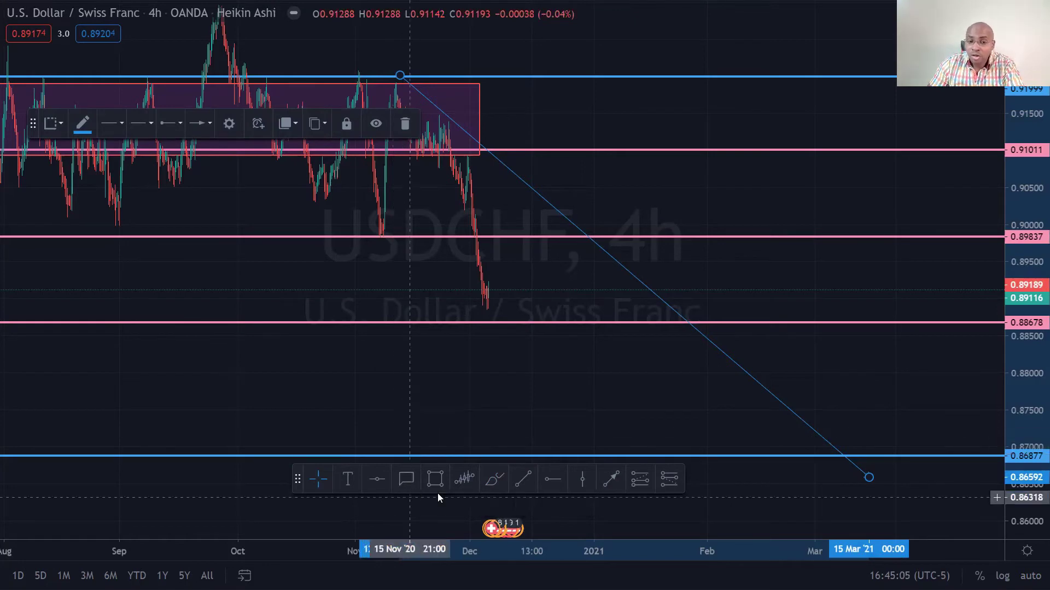
left_click(493, 480)
mouse_move(477, 247)
left_mouse_down()
mouse_move(507, 304)
mouse_move(550, 252)
mouse_move(585, 442)
left_mouse_up()
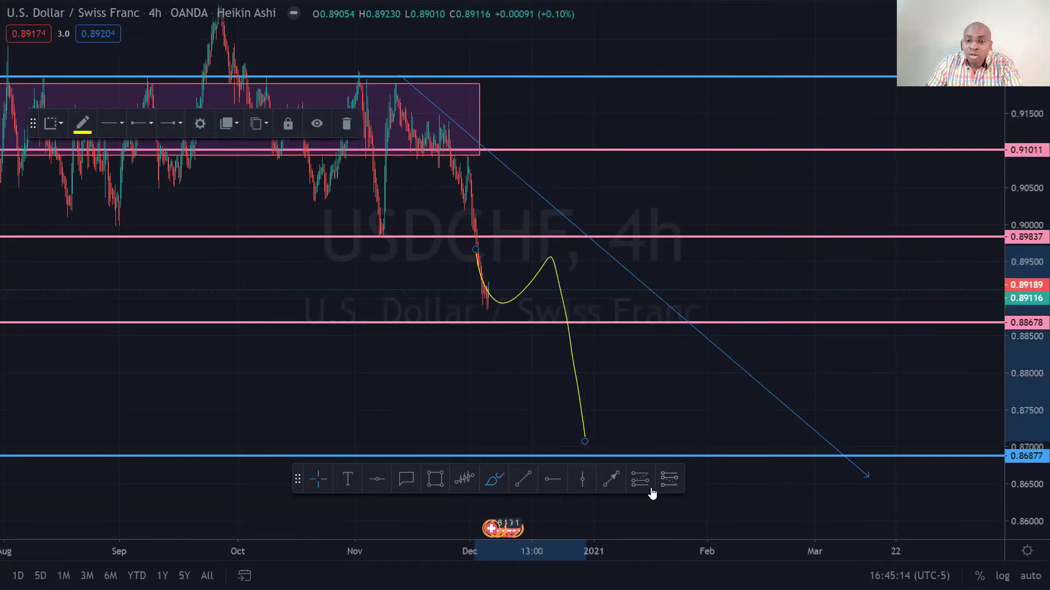
Place a short position with entry 0.89563, stop 0.89847 and target 0.87078
left_click(673, 480)
left_click(581, 257)
left_click_drag(582, 189, 574, 235)
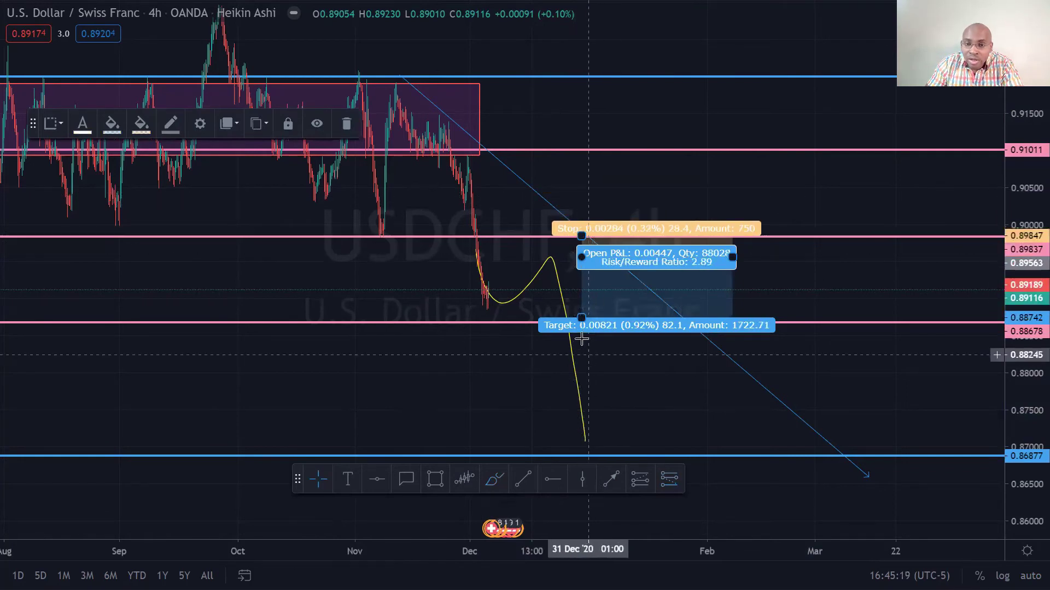
left_click_drag(581, 318, 601, 441)
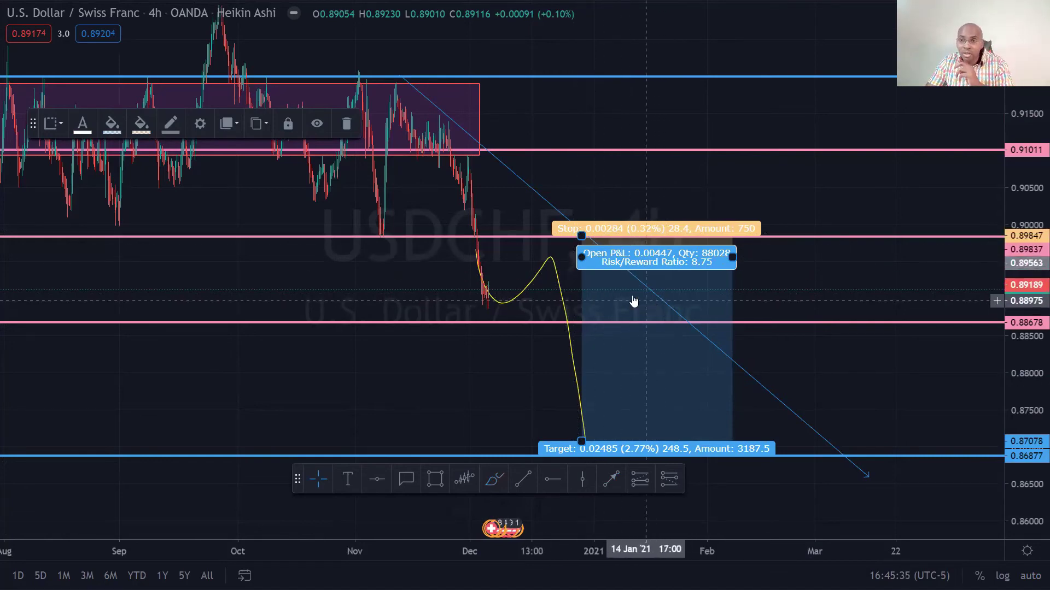
Change options for the yellow projected curve and zoom the chart
right_click(535, 289)
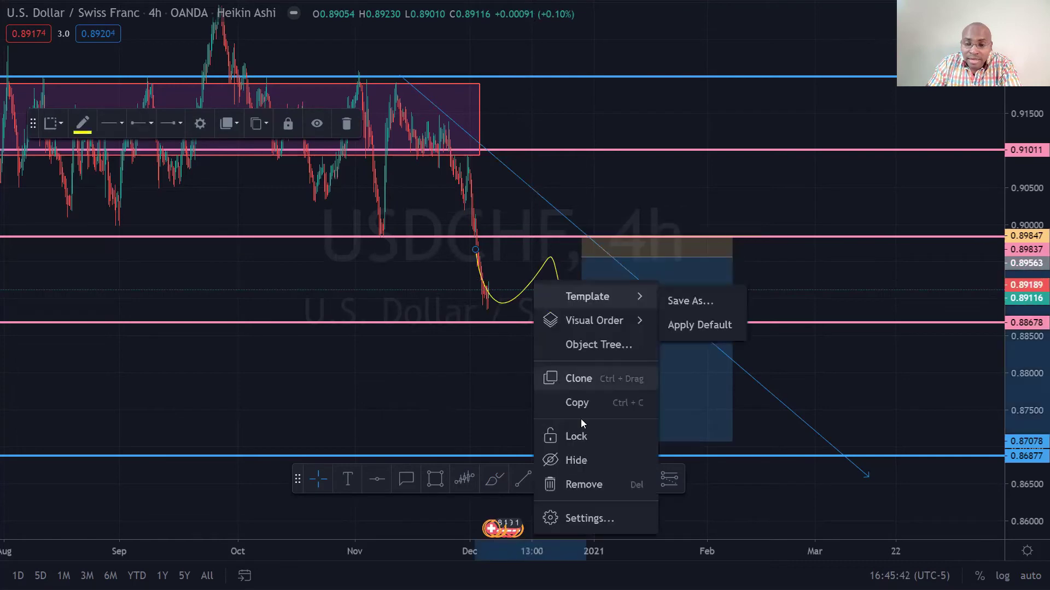
left_click(598, 483)
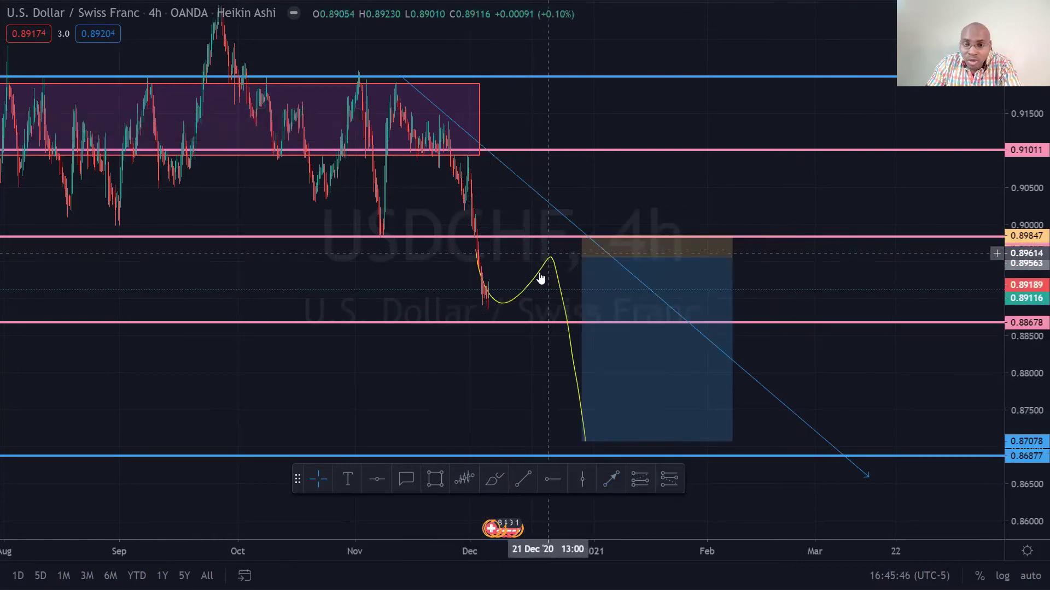
scroll(527, 317, "up", 1)
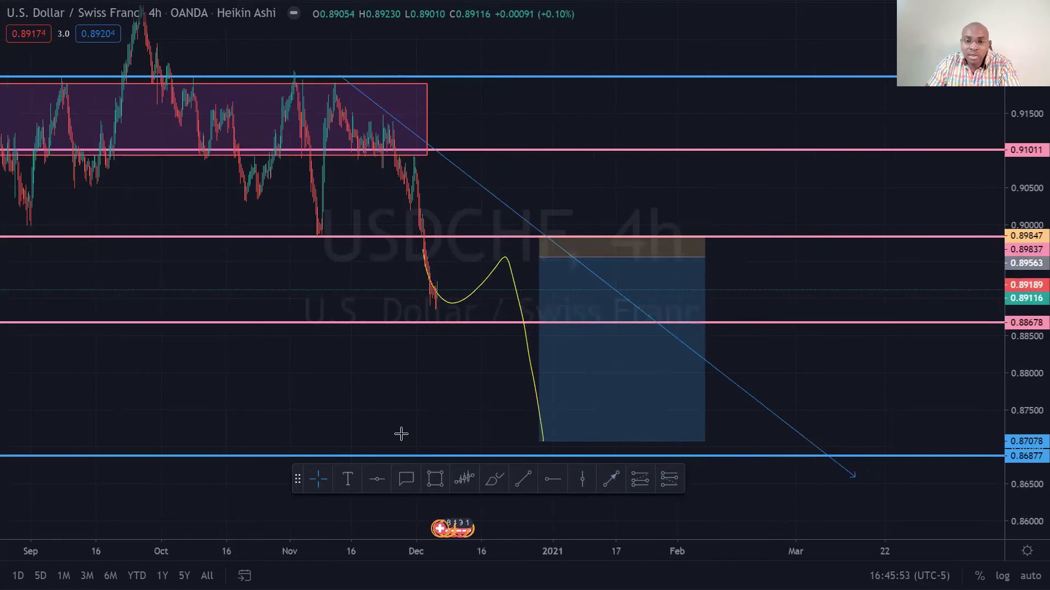
left_click(348, 479)
Add a yellow 'lower high' label above the peak of the projected USDCHF bounce
left_click(480, 246)
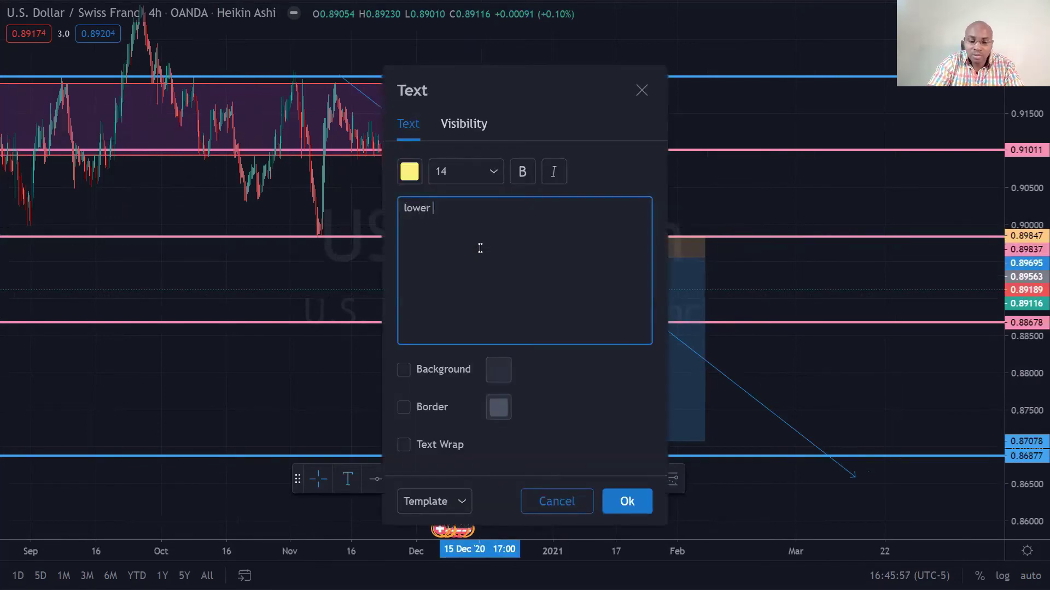
left_click(624, 511)
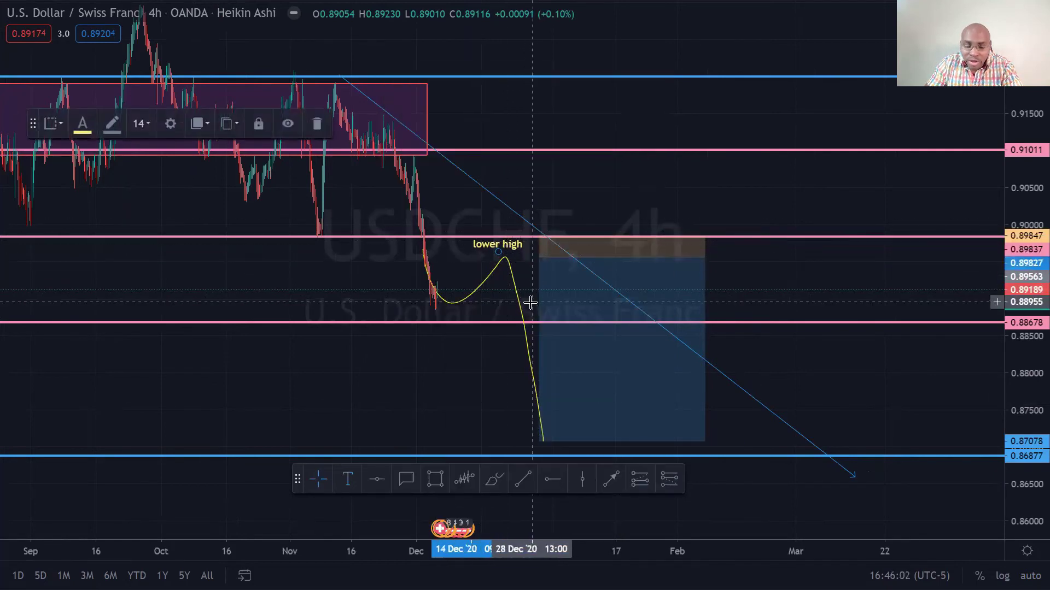
left_click(495, 479)
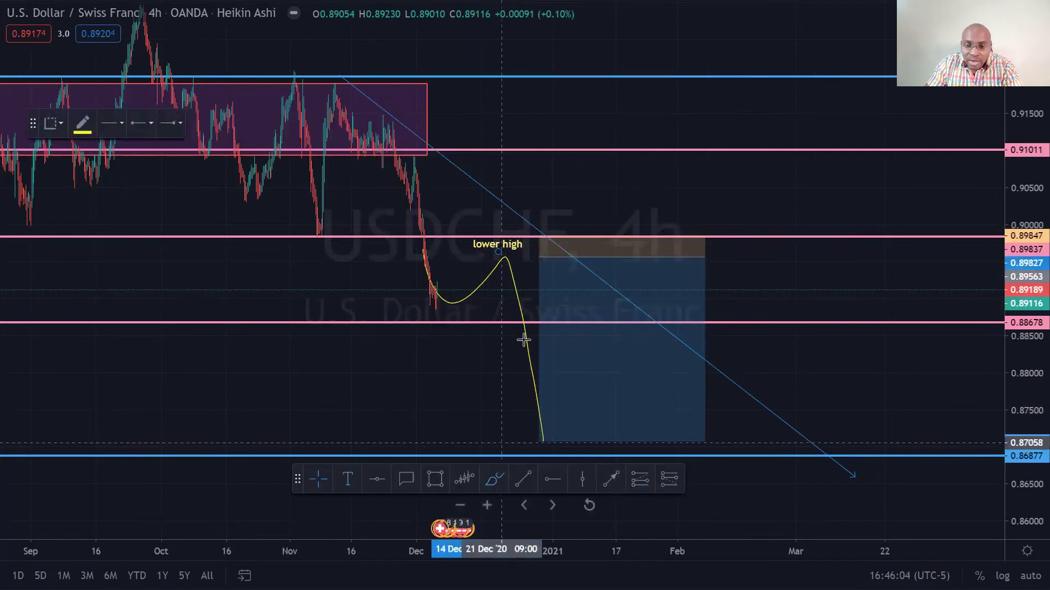
left_click(506, 261)
left_click(526, 310)
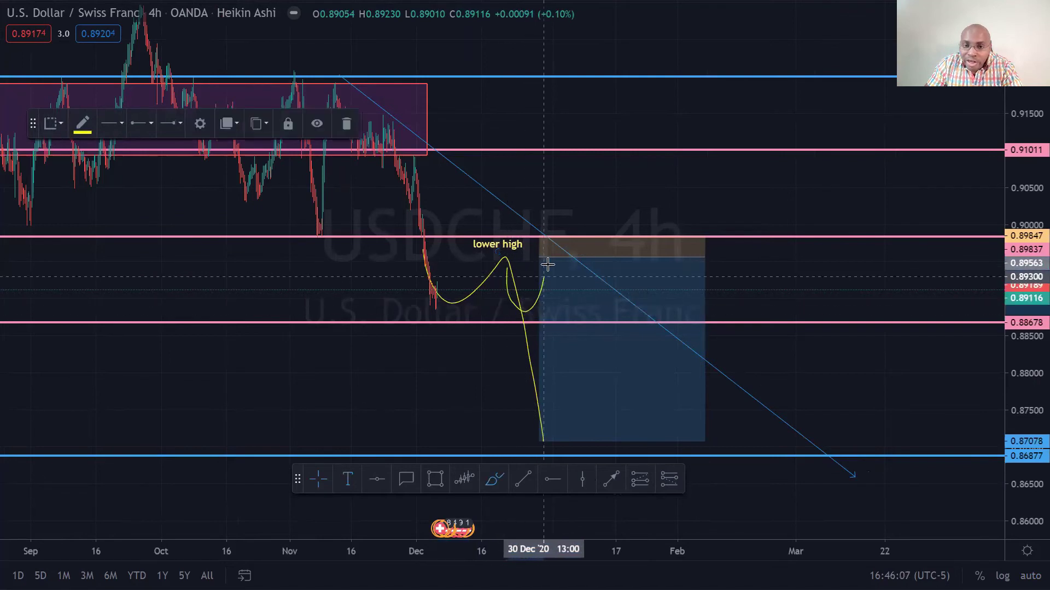
double_click(546, 220)
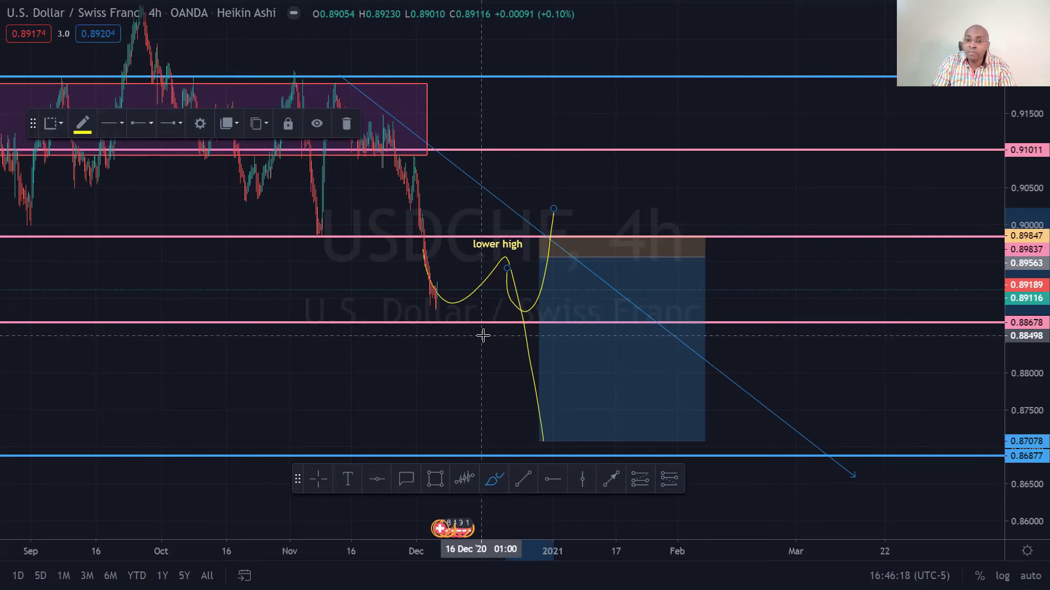
key("Delete")
mouse_move(567, 302)
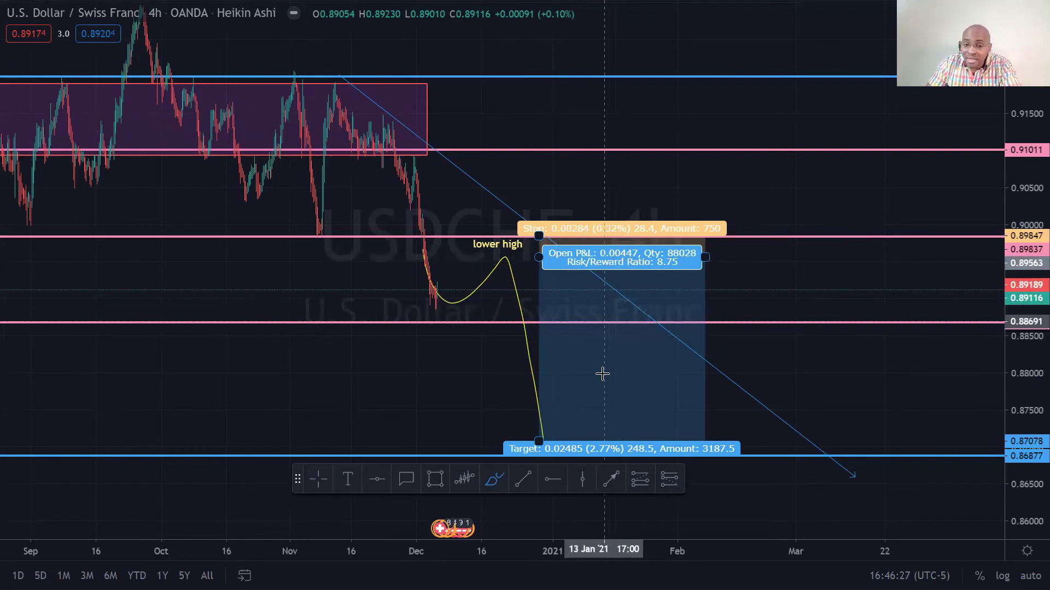
mouse_move(602, 438)
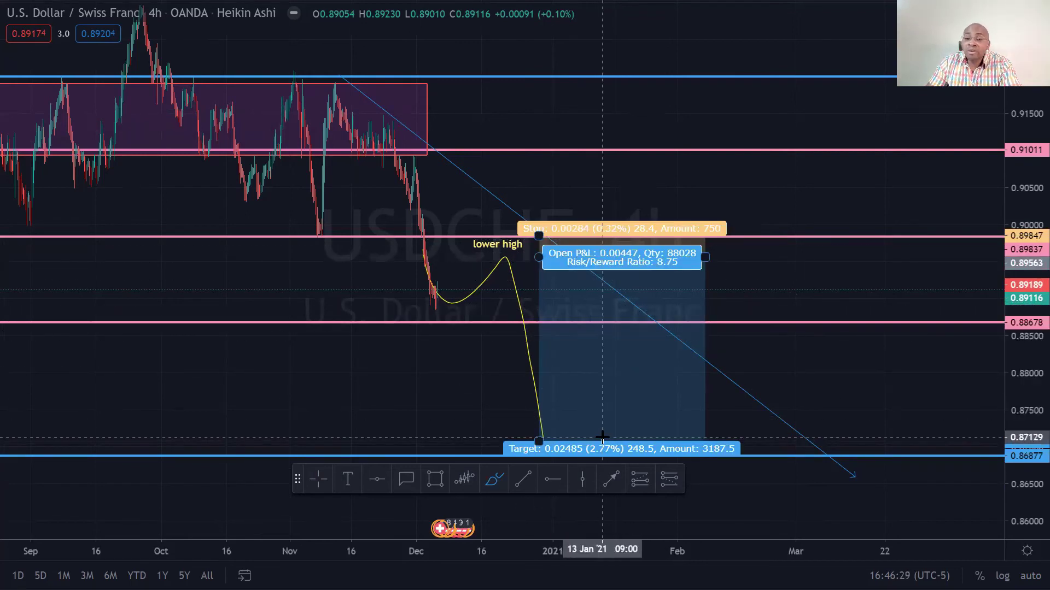